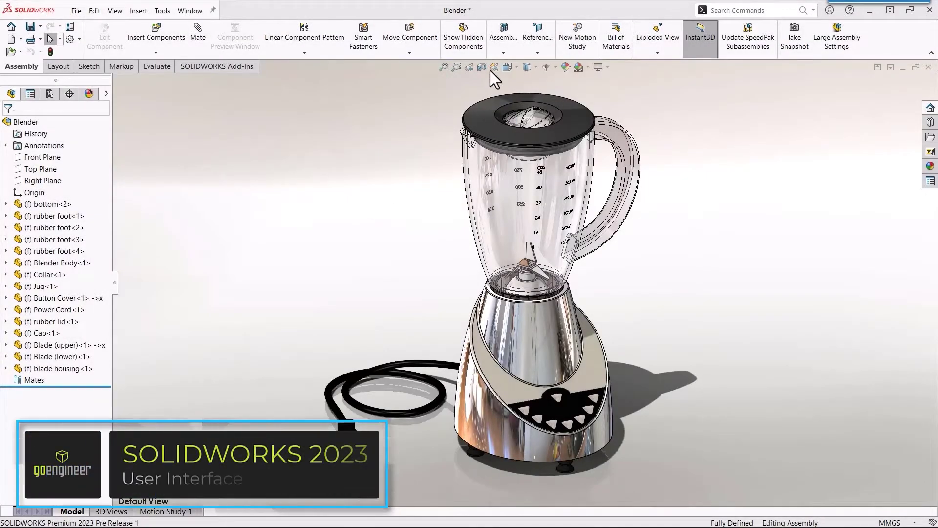
- Zoom to an area around the blender base so the black button cover panel fills the view
click(456, 67)
drag(427, 323, 655, 457)
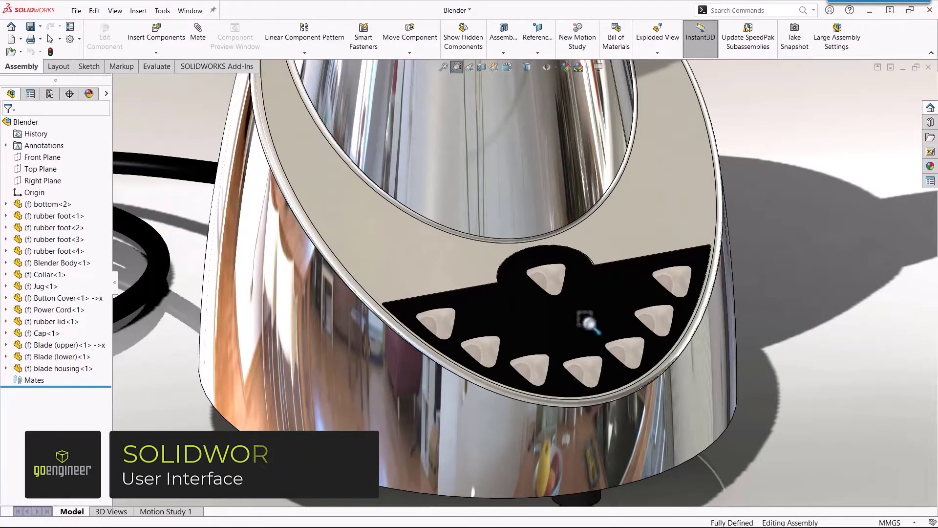
- Start a new comment on the Button Cover and insert a snapshot of the model
click(565, 313)
right_click(566, 316)
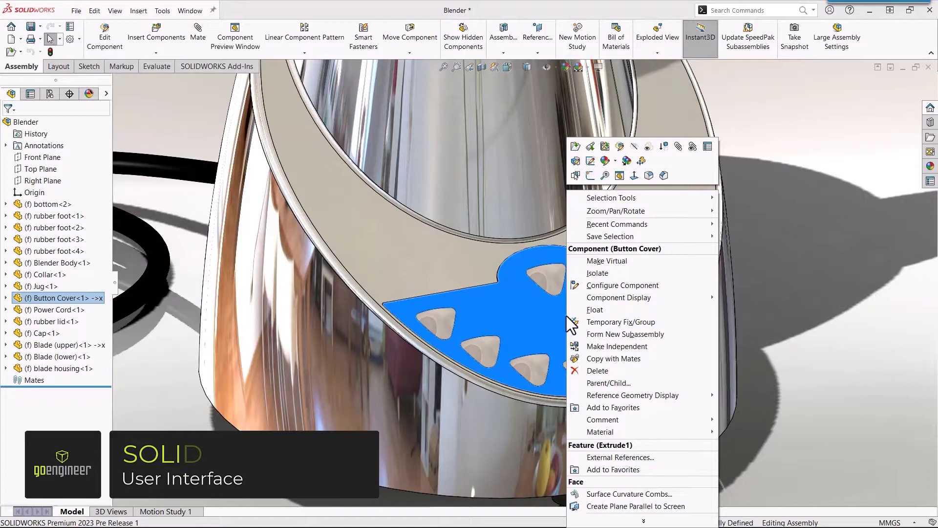
mouse_move(653, 420)
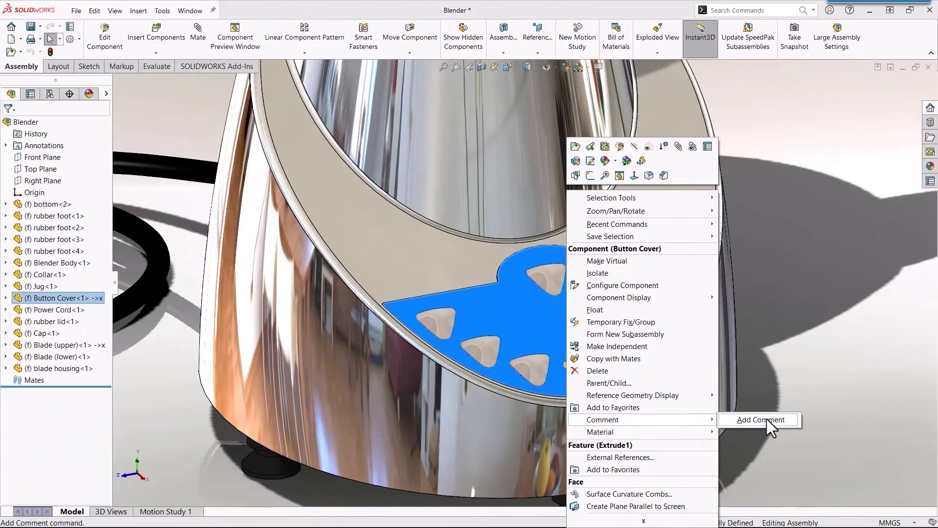
click(766, 419)
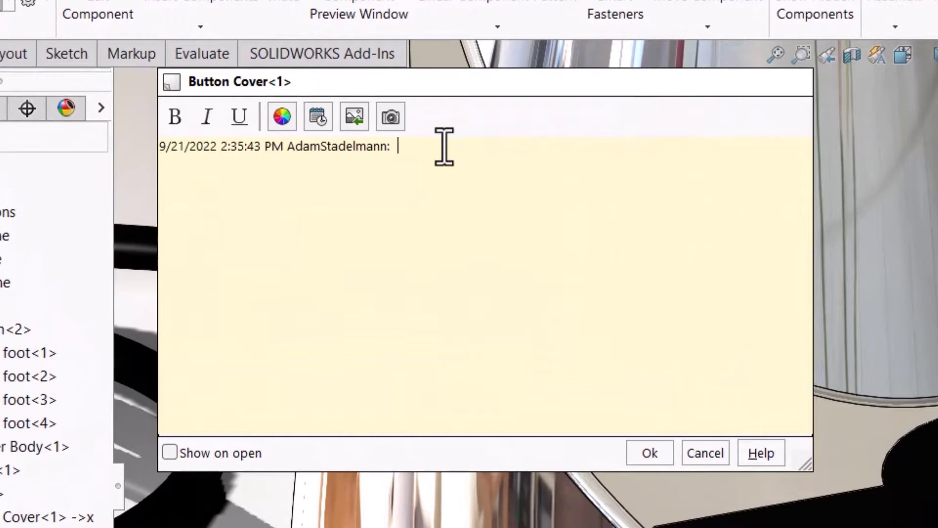
click(391, 117)
- Type the decals reminder note and make 'Visualize' and 'Composer' bold
click(661, 249)
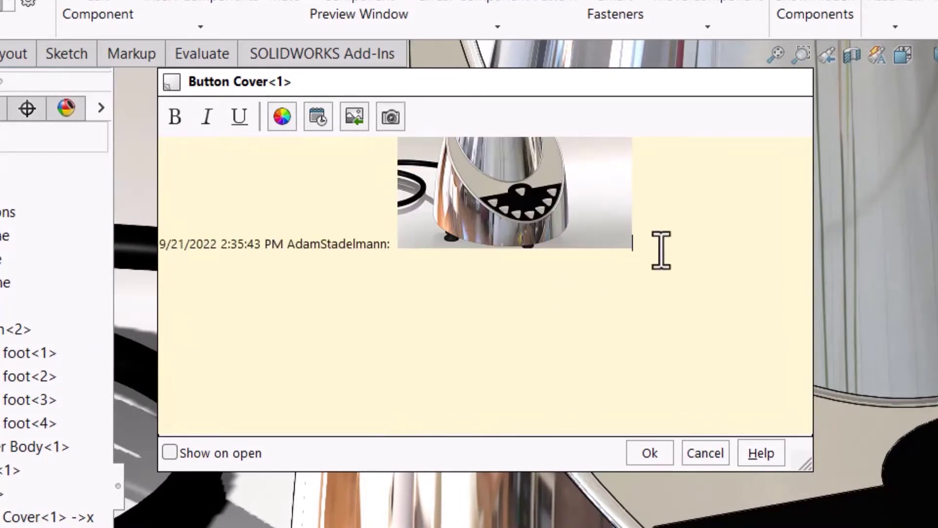
text(Remember to add Decals to )
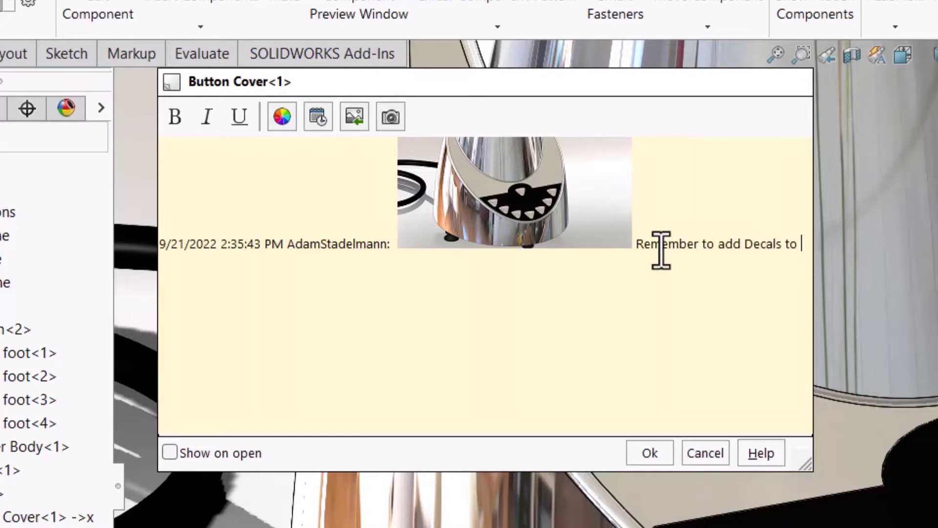
text(this before rendering in Visualize or for making manuals in Composer)
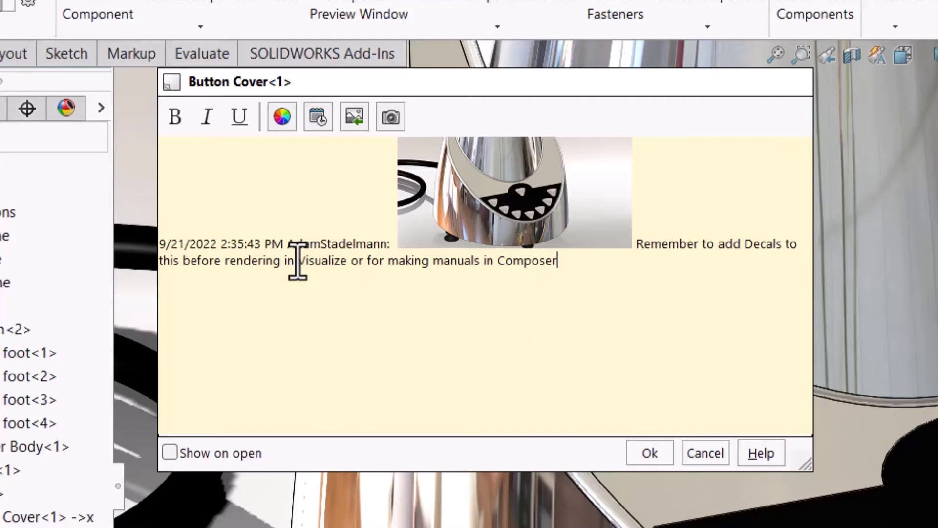
drag(295, 262, 352, 262)
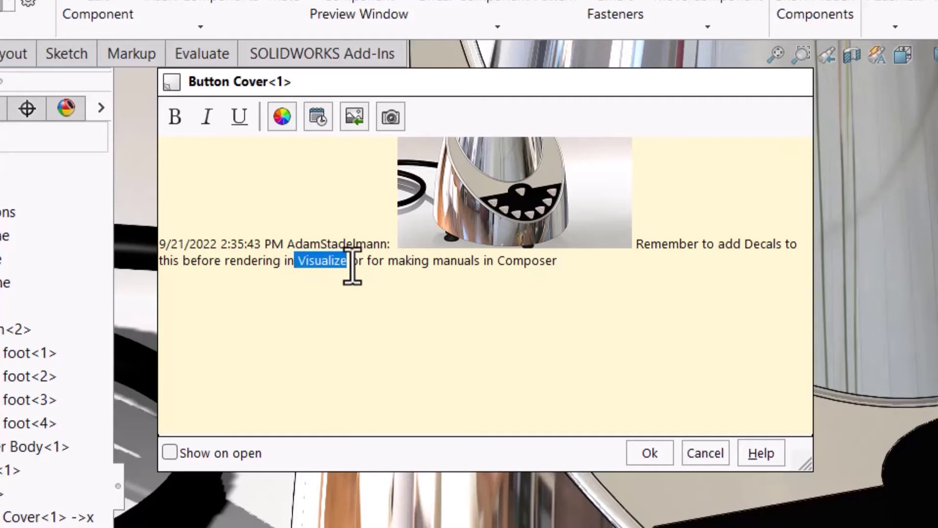
click(169, 122)
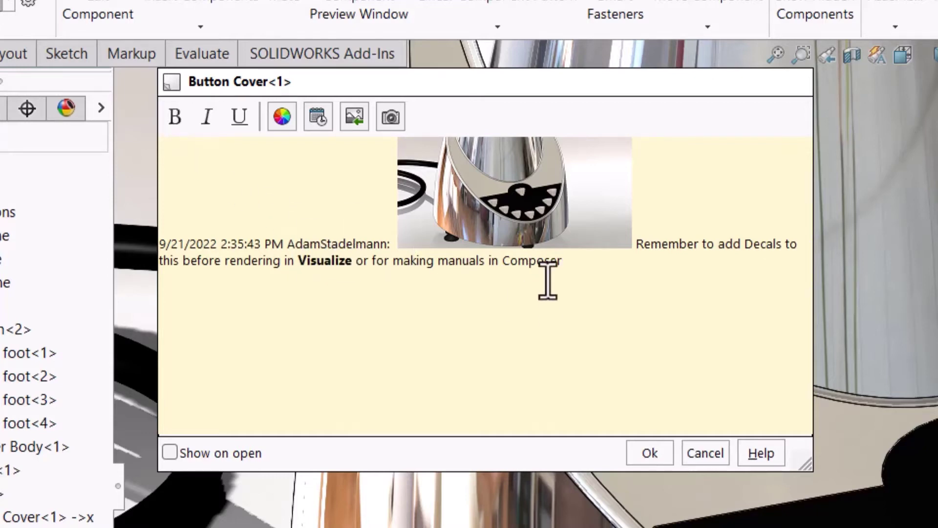
drag(564, 264, 508, 266)
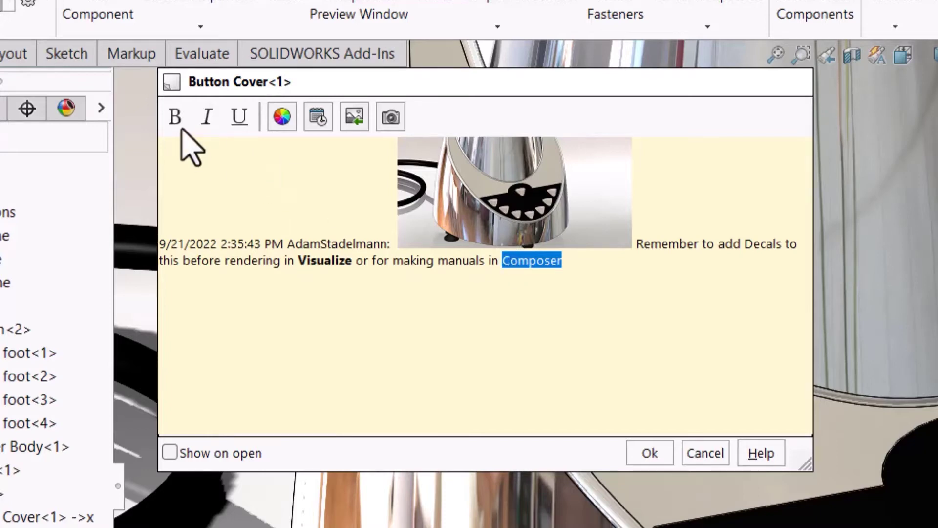
click(174, 116)
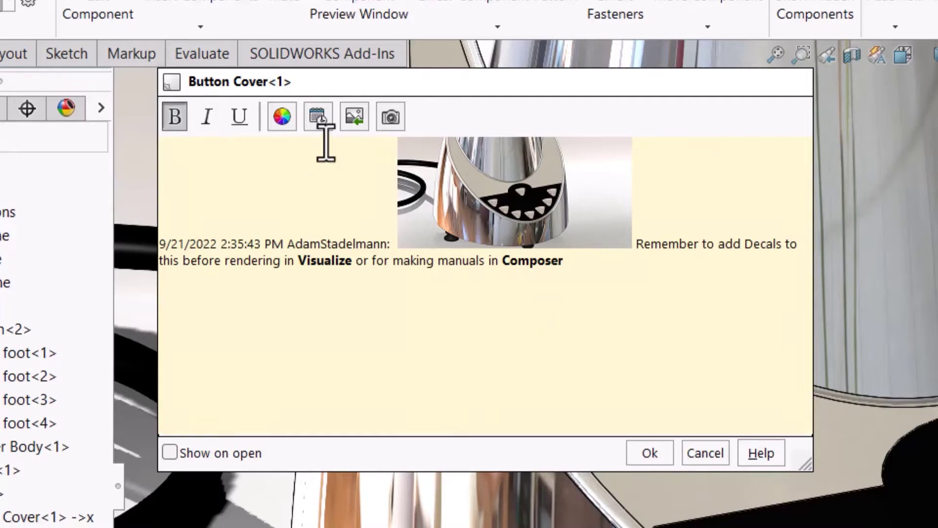
- Insert the 'buttons' image from the Decals folder into the comment
click(350, 123)
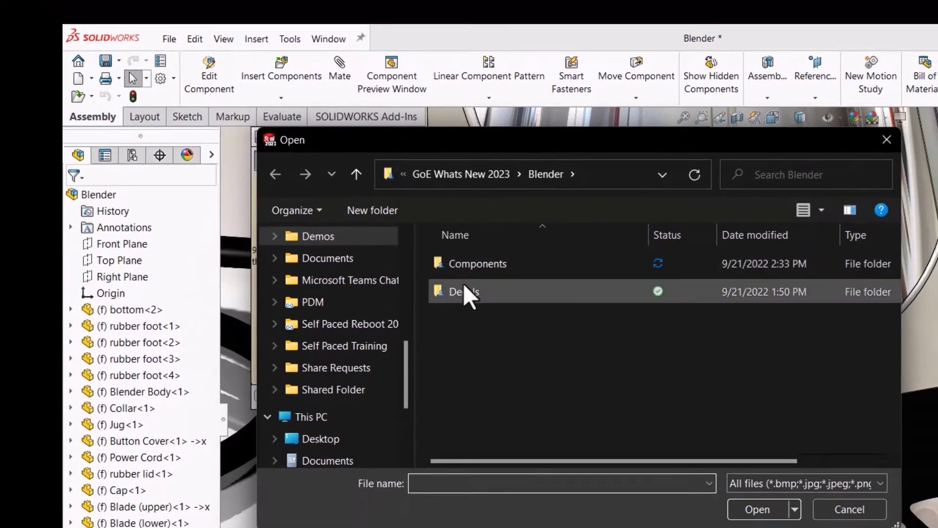
double_click(468, 294)
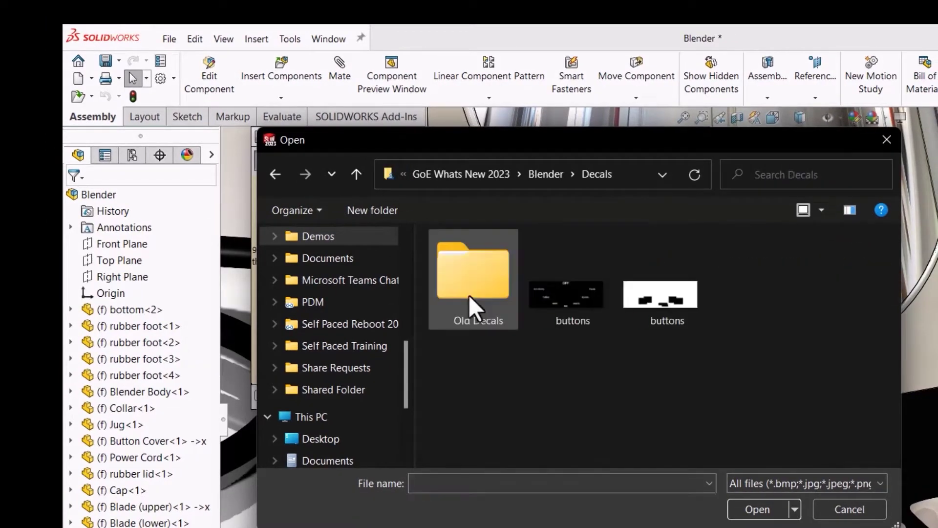
double_click(564, 296)
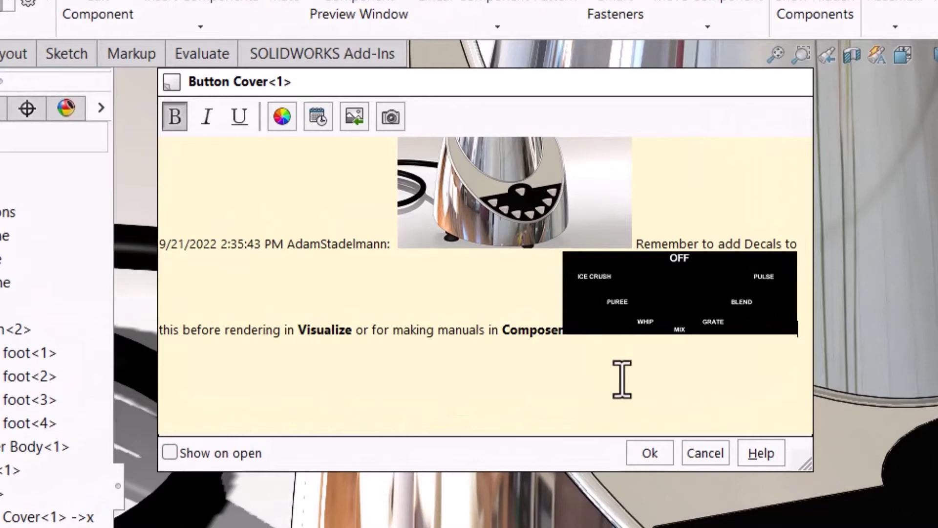
- Give the comment the blue Reminder colour and set it to show on open
click(282, 117)
click(350, 182)
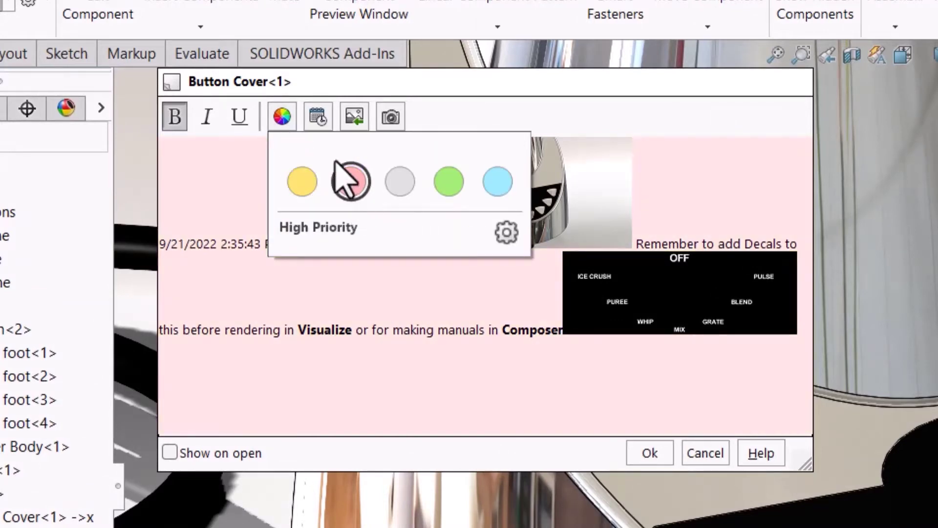
click(399, 181)
click(448, 182)
click(497, 181)
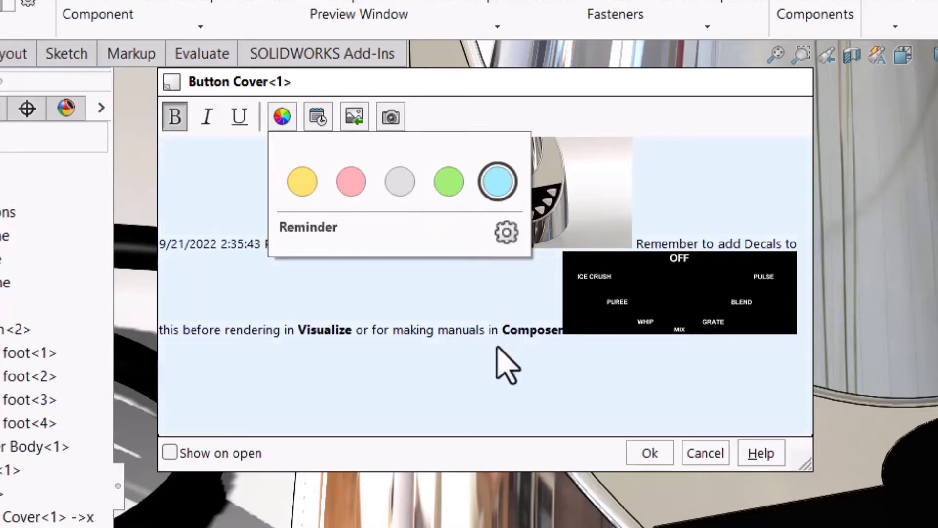
click(169, 453)
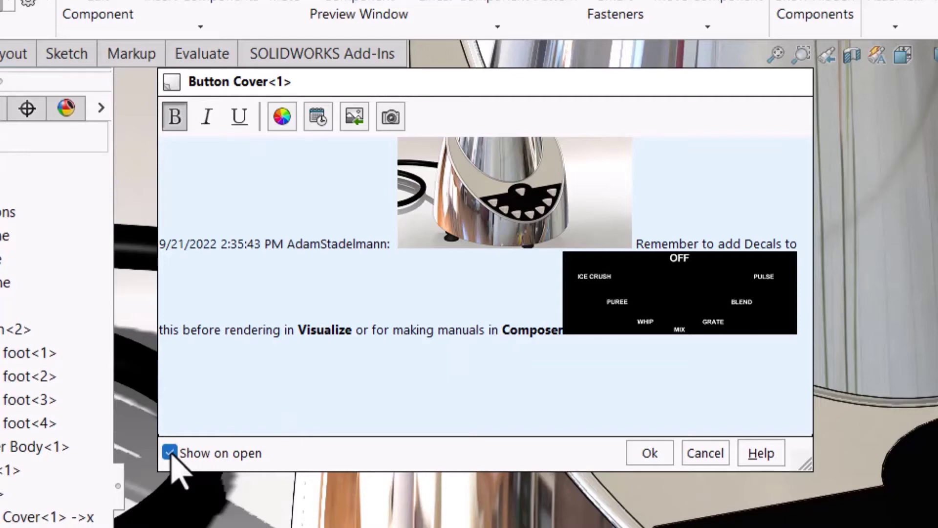
- Save the comment, save and close the Blender assembly, then open the Open dialog
click(657, 452)
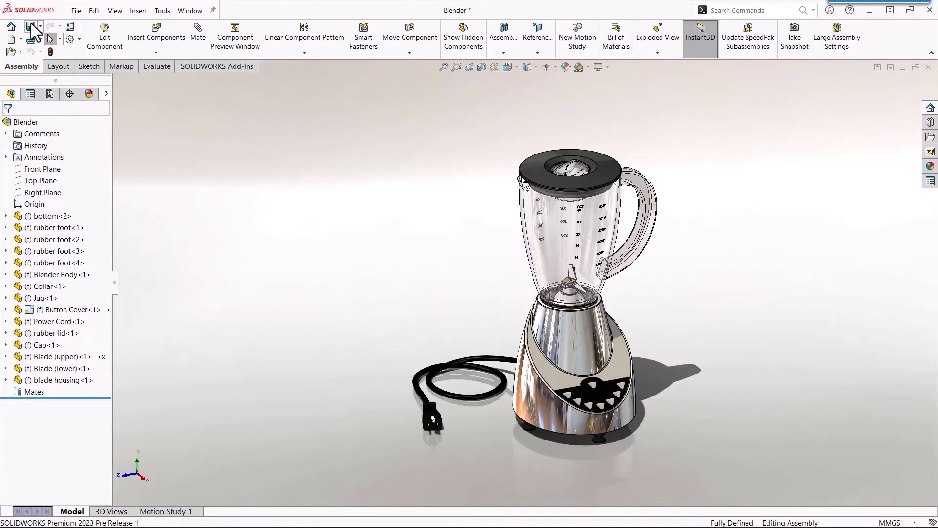
click(30, 26)
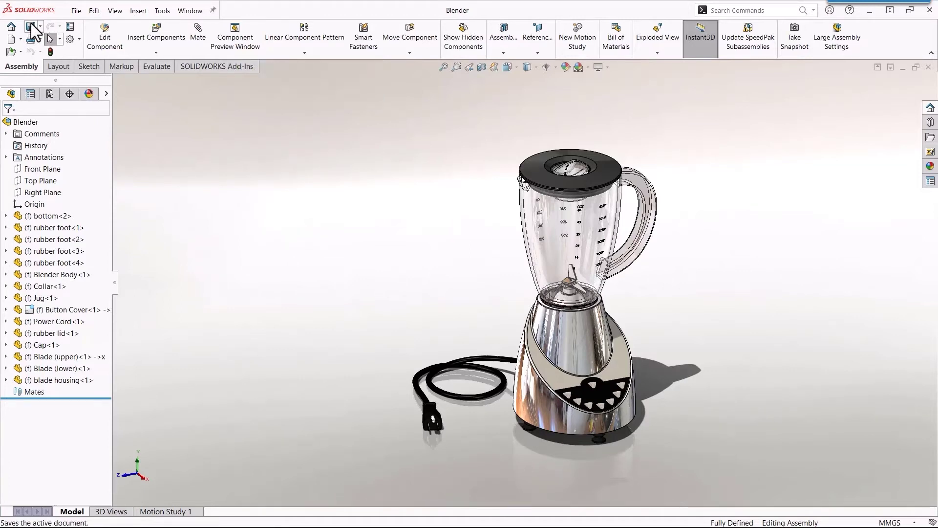
click(929, 67)
click(77, 11)
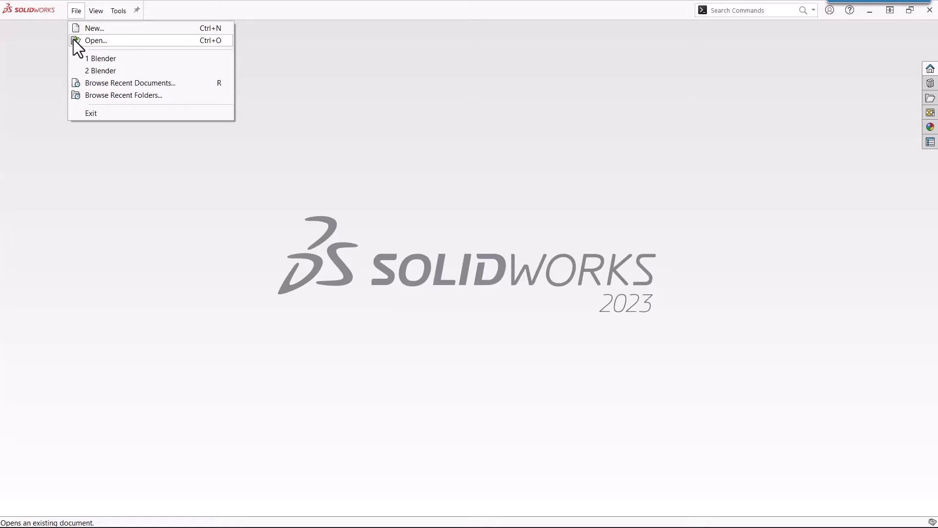
click(73, 39)
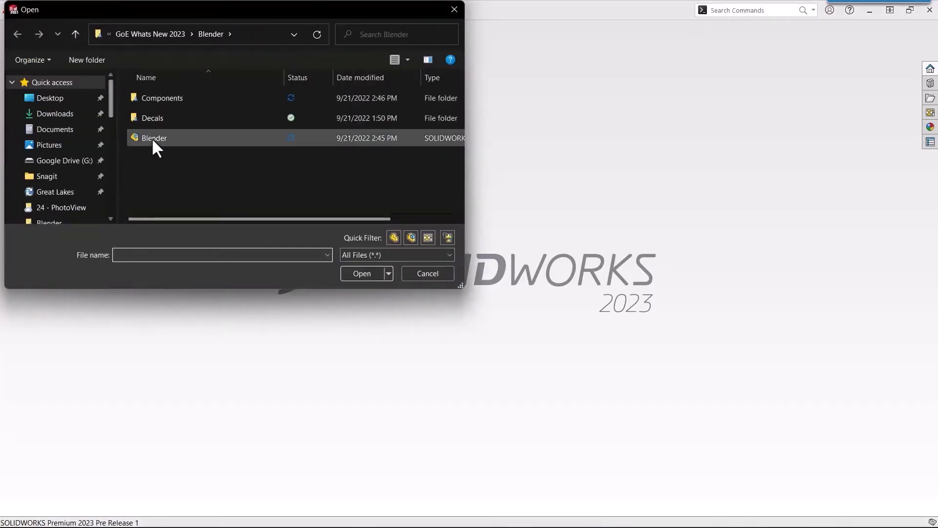
- Reopen the Blender assembly so the Button Cover decals reminder pops up with its two images
double_click(152, 138)
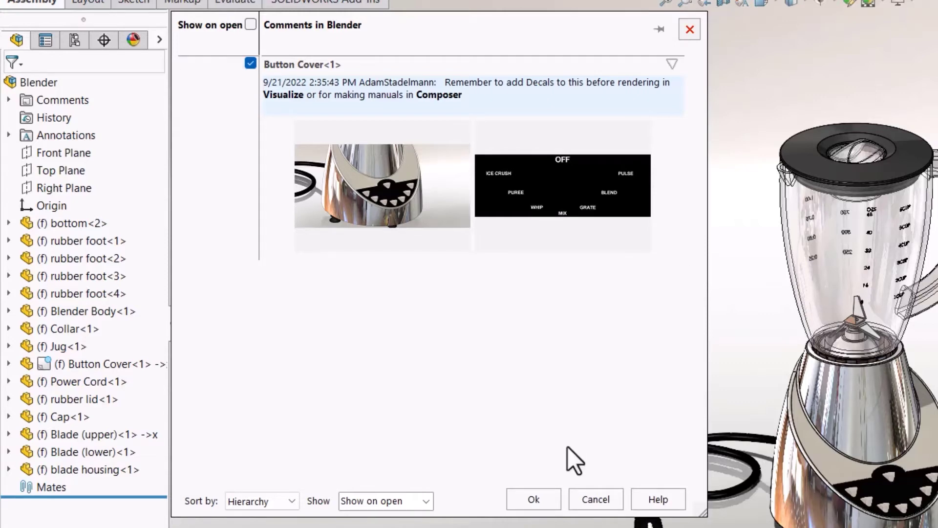
- Close the comments and rename the Reminder comment colour to 'Decal' in Document Properties > Model Display
click(534, 499)
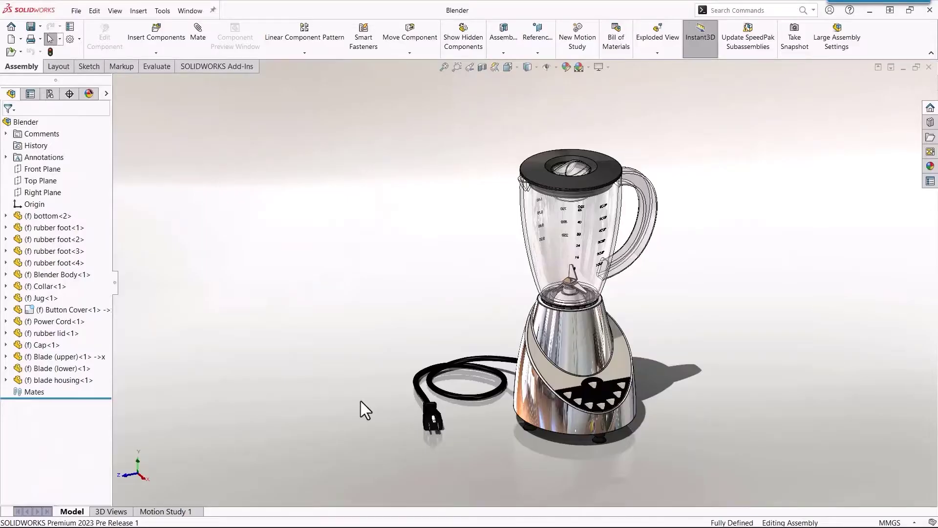
click(71, 39)
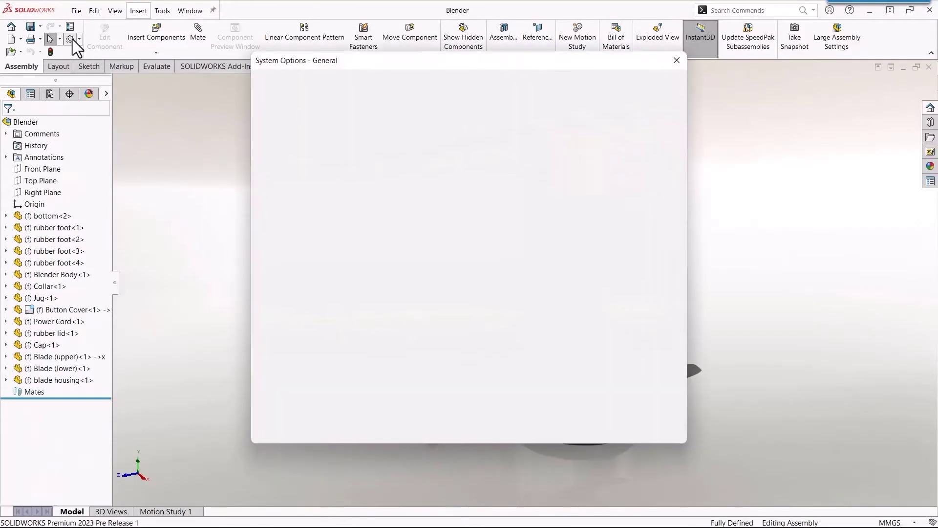
click(342, 83)
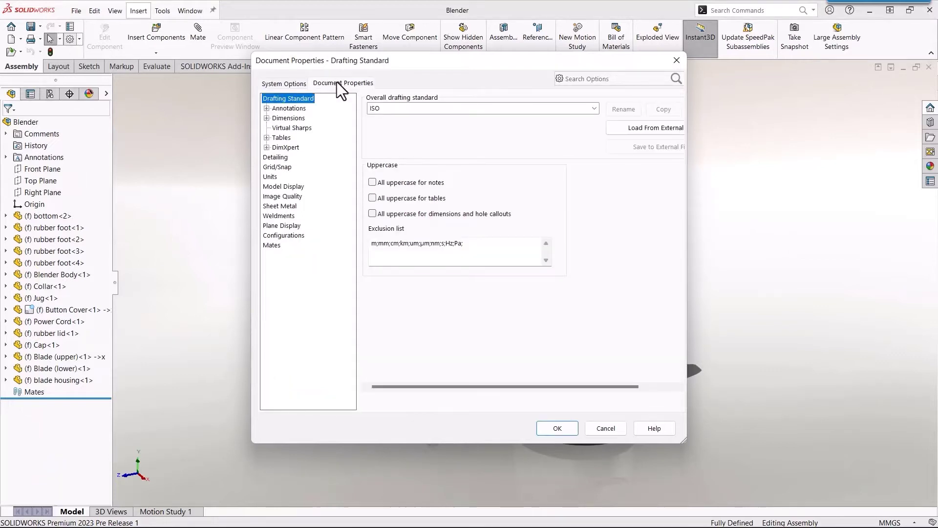
click(295, 188)
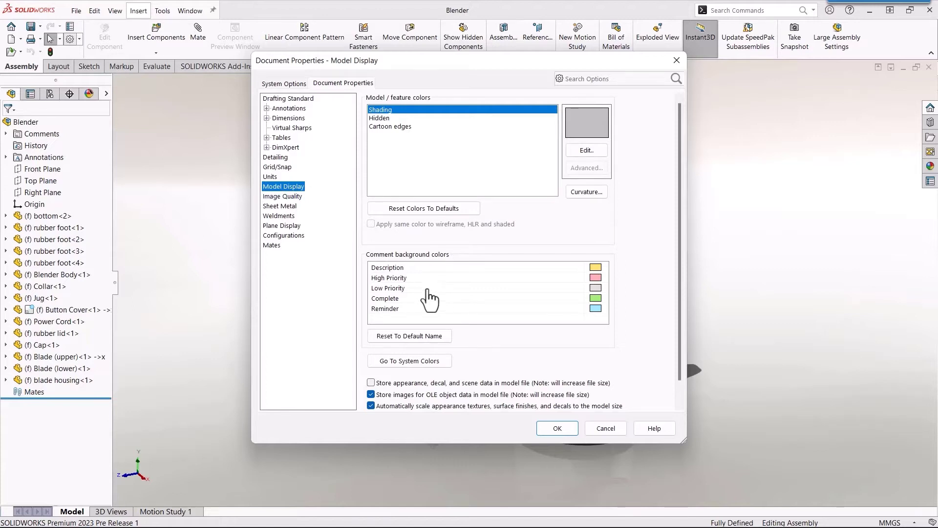
double_click(411, 309)
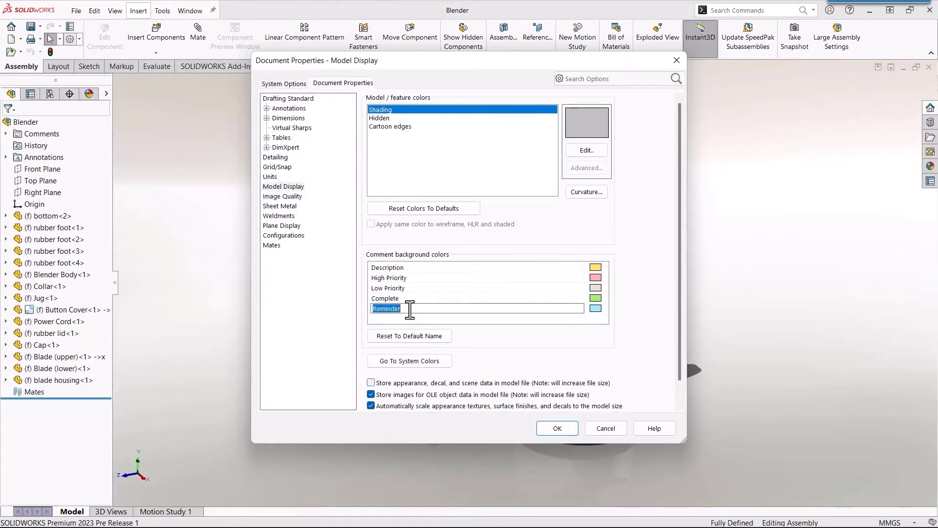
text(Decals)
click(554, 428)
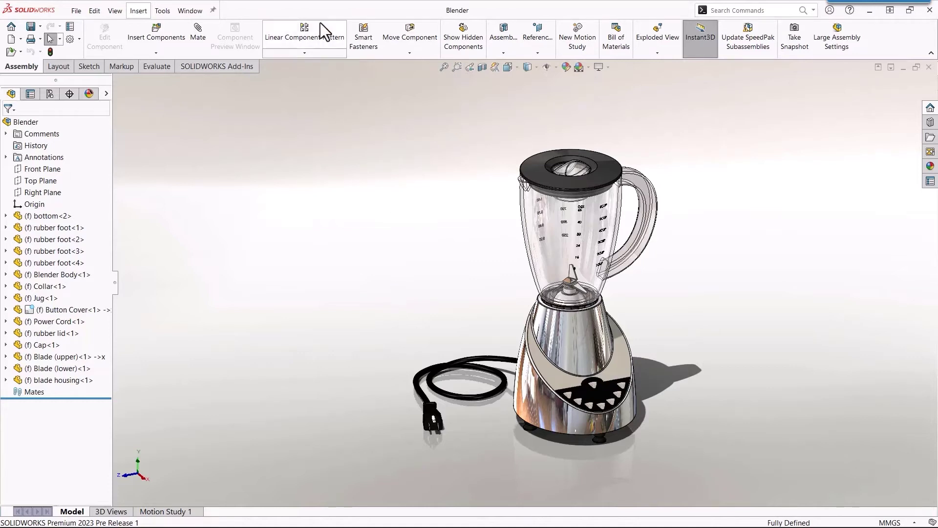
- Turn on Spline Tools, Sheet Metal, Line Format, Formatting and several other toolbars
right_click(307, 30)
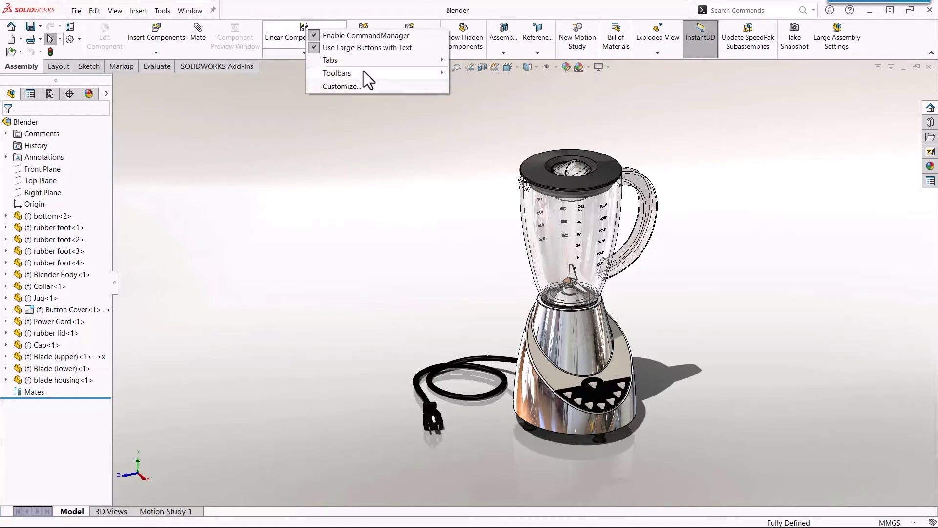
mouse_move(363, 73)
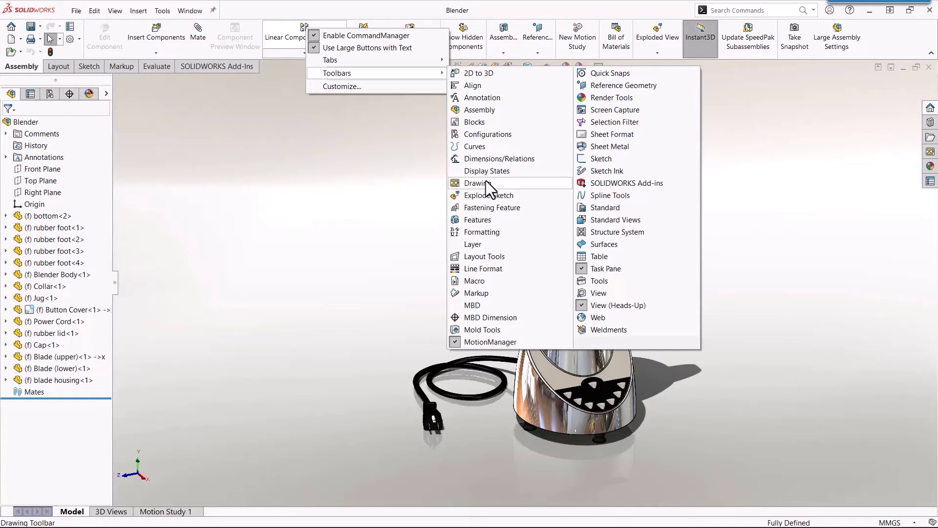
click(608, 195)
click(611, 97)
click(617, 110)
click(615, 121)
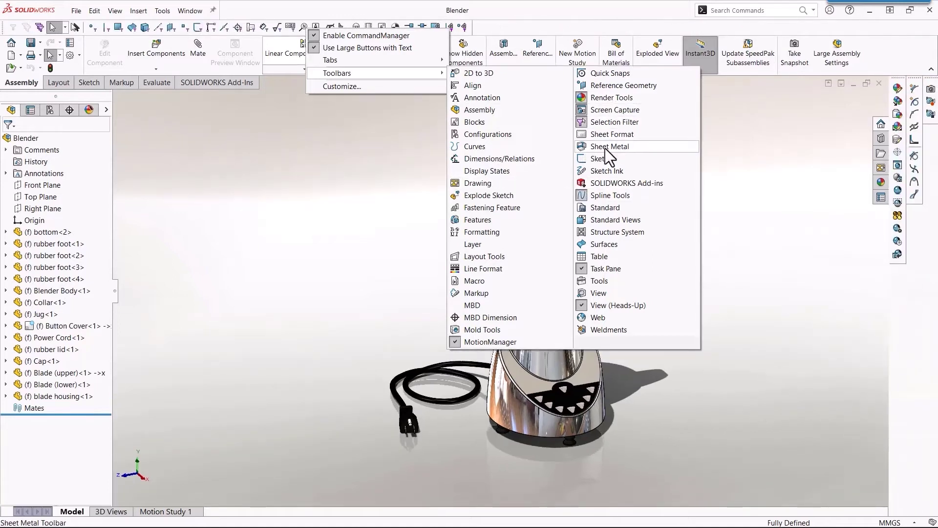
click(611, 146)
click(612, 232)
click(484, 268)
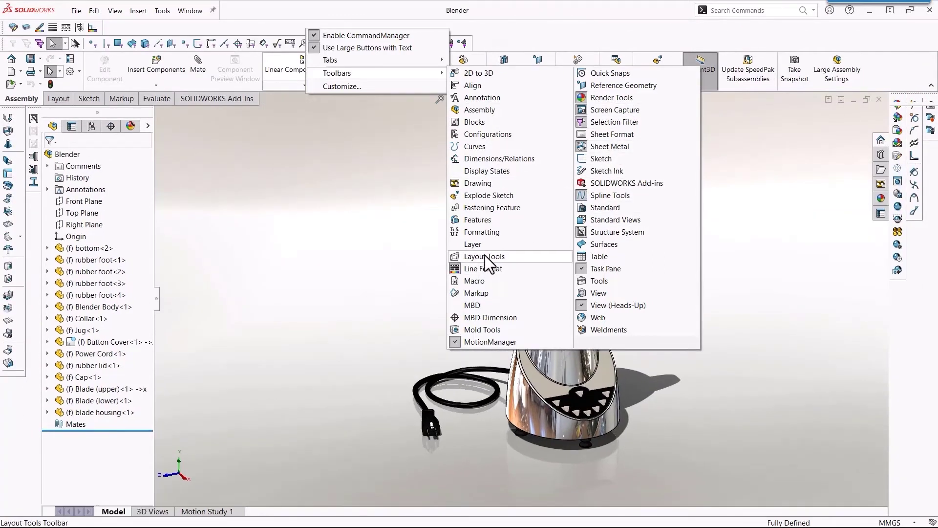
click(478, 231)
click(356, 218)
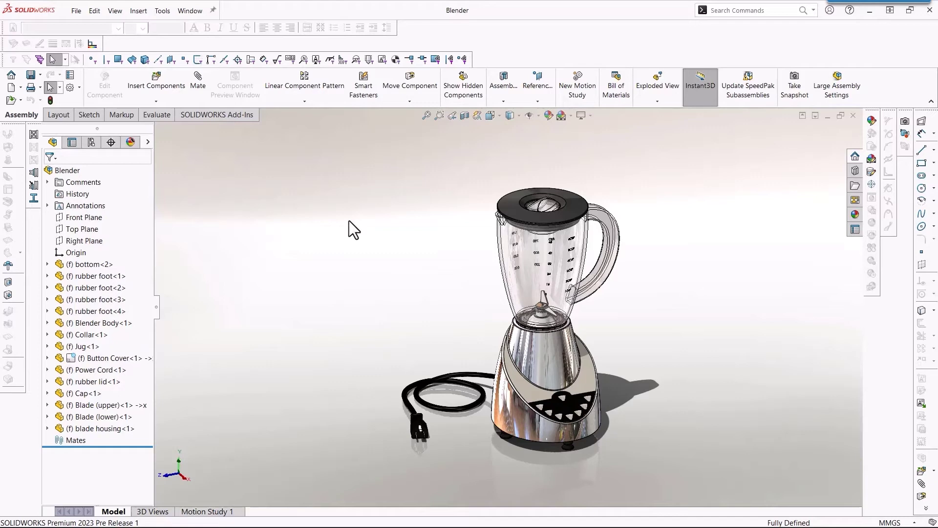
- Use Customize > Reset to Defaults to reset the toolbars, accepting the restart warning
right_click(321, 98)
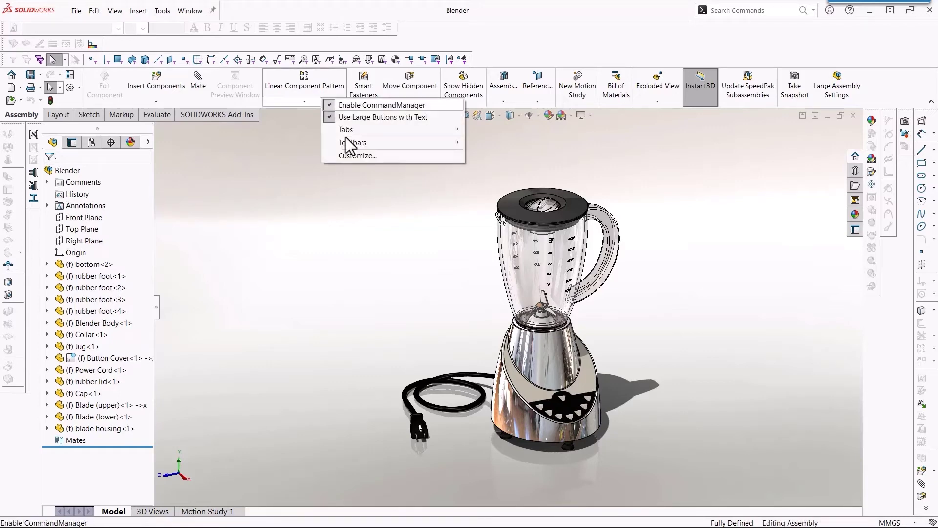
click(370, 159)
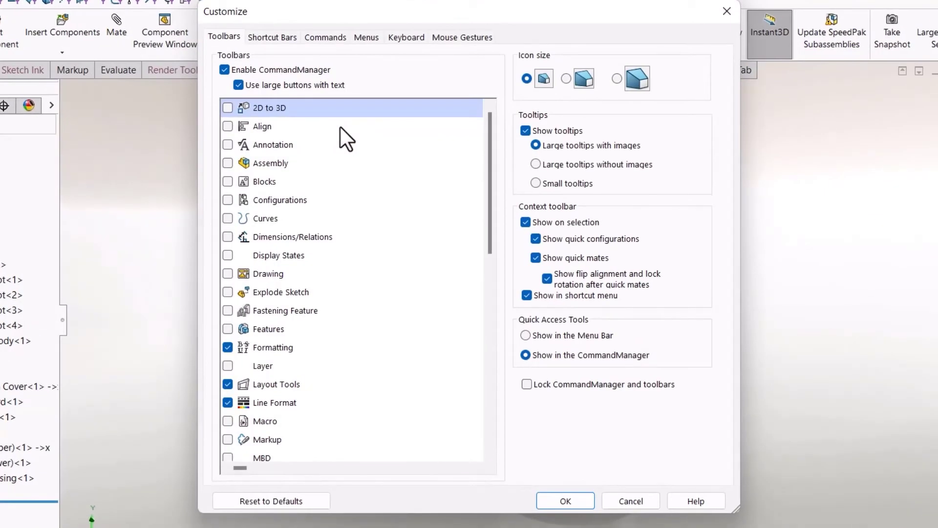
click(291, 499)
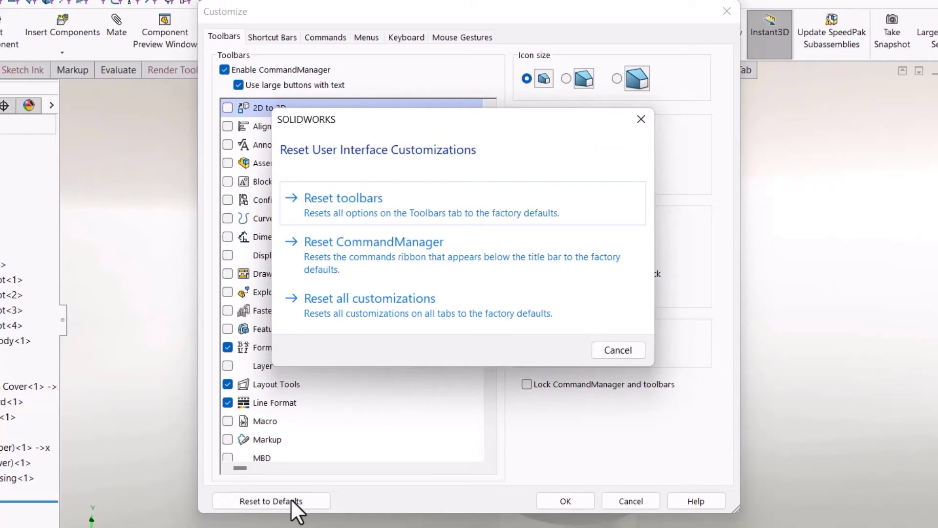
click(416, 201)
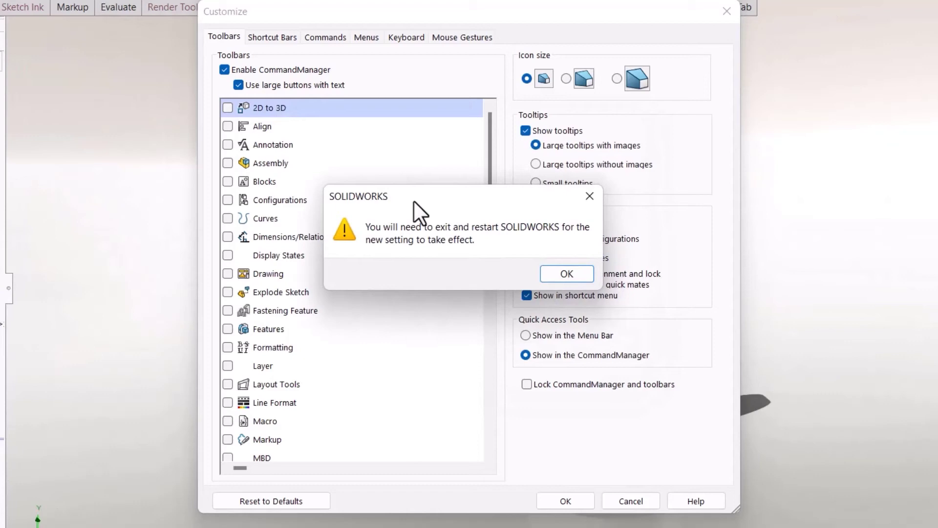
click(562, 277)
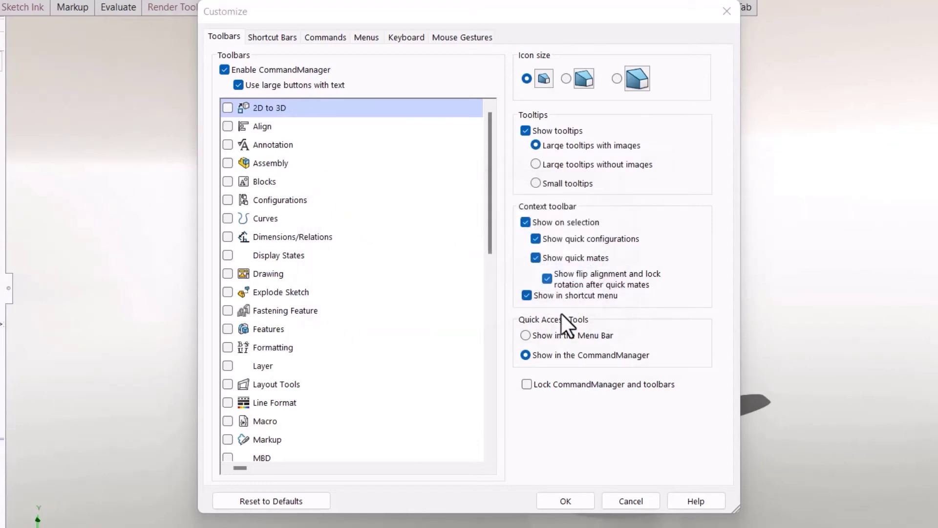
click(574, 499)
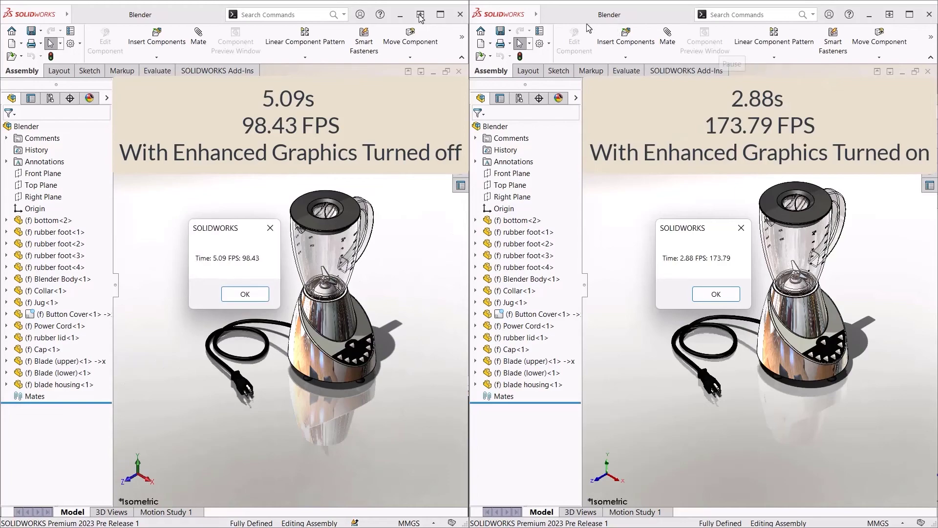
- Dismiss the 2.88 s / 173.79 FPS Enhanced Graphics timing result box
key(Return)
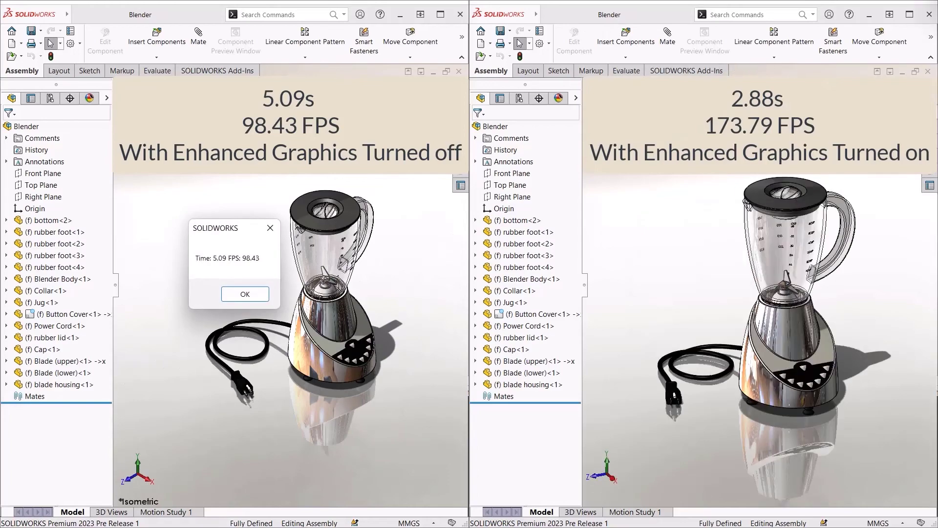